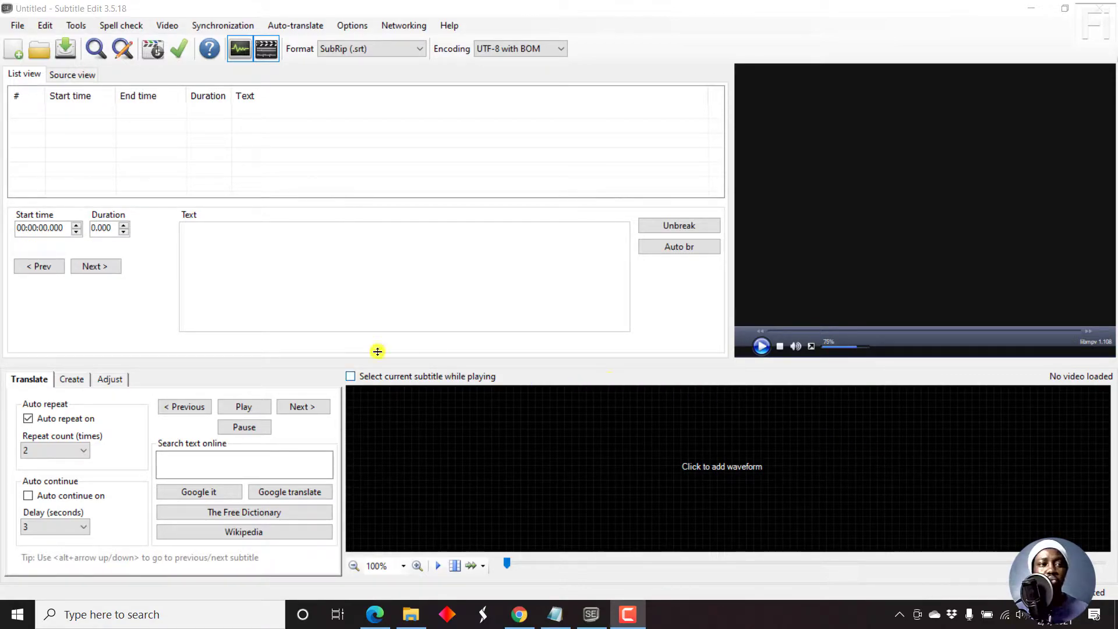
# Step: Open the Yellow Subs.srt file via File > Open and select subtitle line 2
pyautogui.click(16, 27)
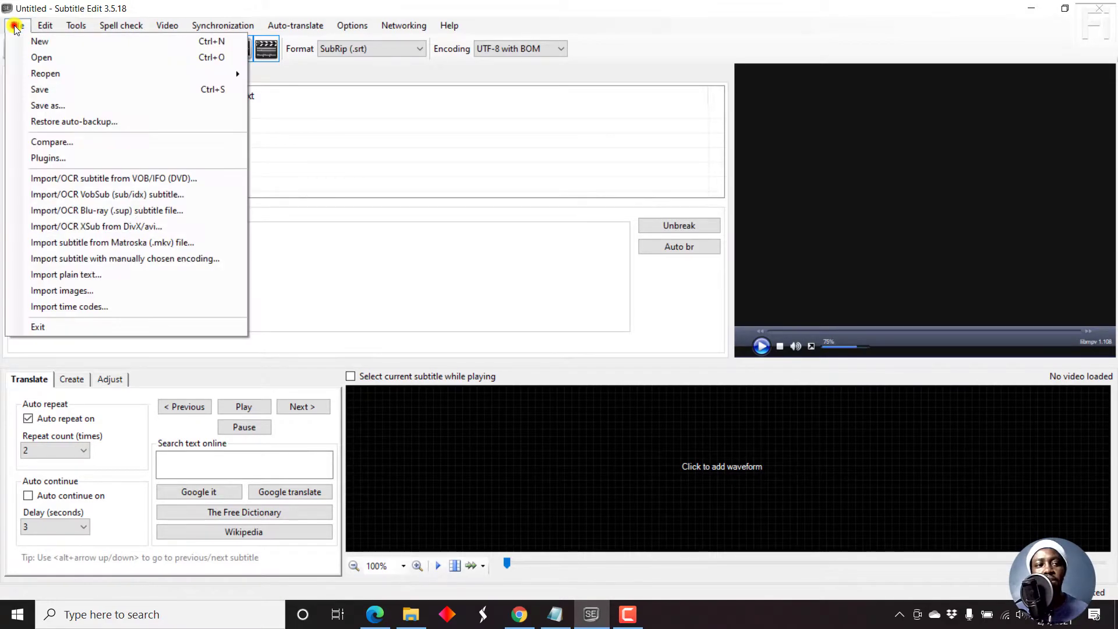
pyautogui.click(39, 58)
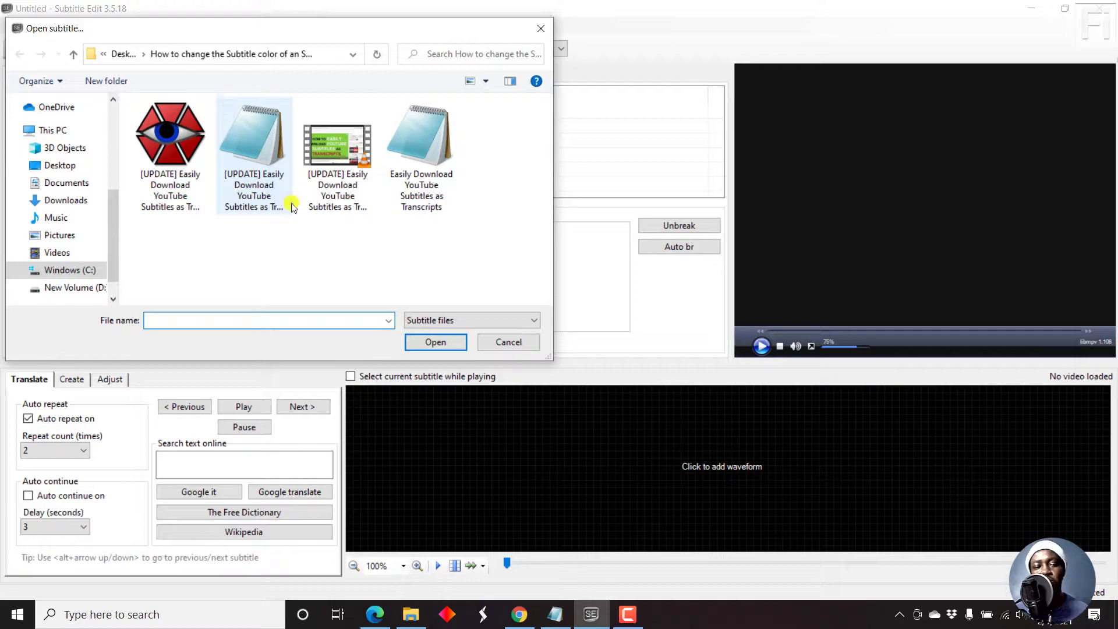
pyautogui.moveTo(253, 158)
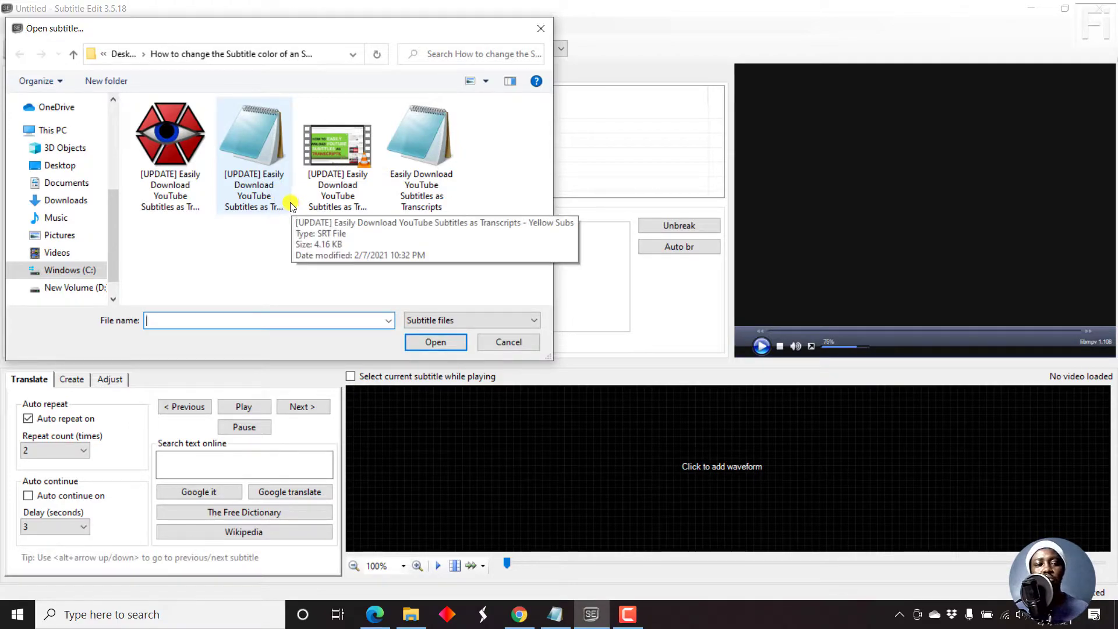
pyautogui.click(291, 206)
pyautogui.click(422, 347)
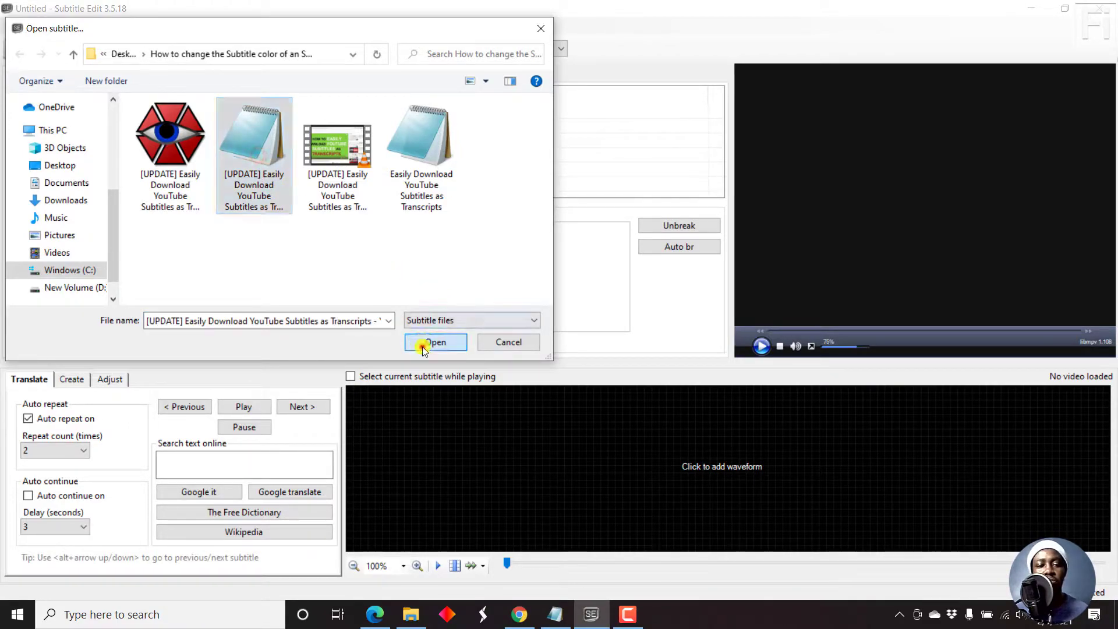
pyautogui.click(180, 125)
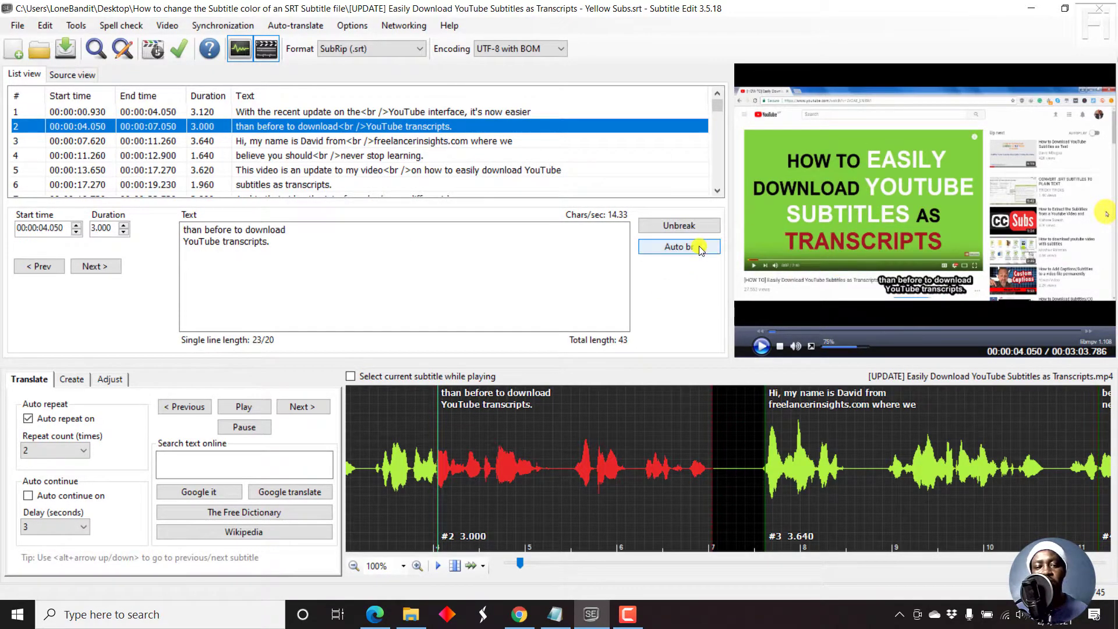
pyautogui.click(527, 259)
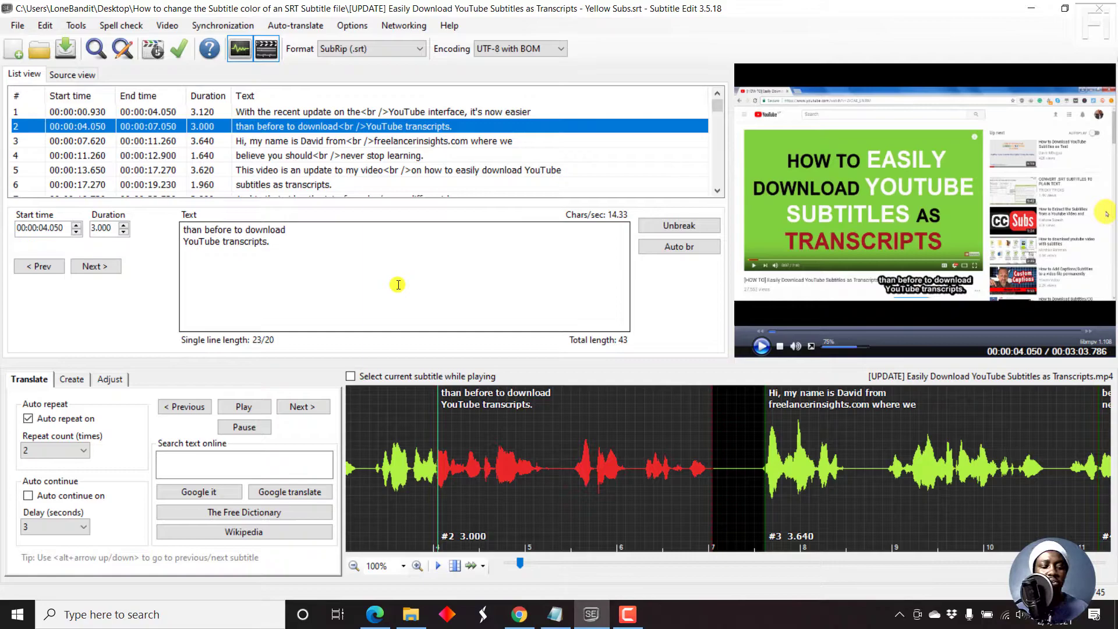
# Step: Load 'Easily Download YouTube Subtitles as Transcripts' as original text via Ctrl+Shift+O
pyautogui.hotkey('ctrl', 'shift', 'o')
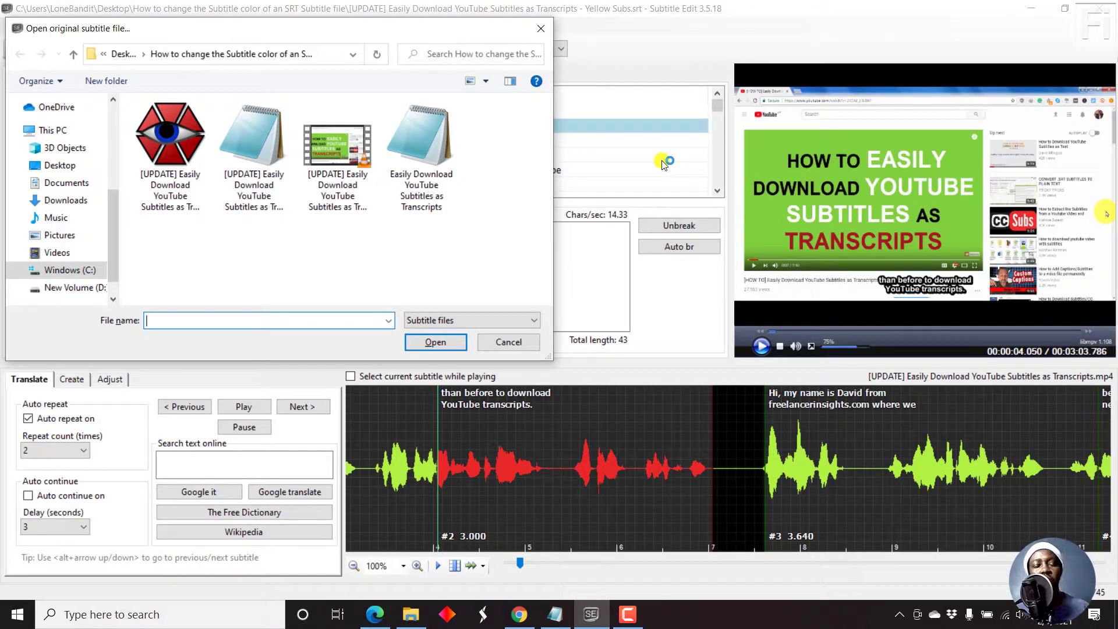
pyautogui.click(443, 156)
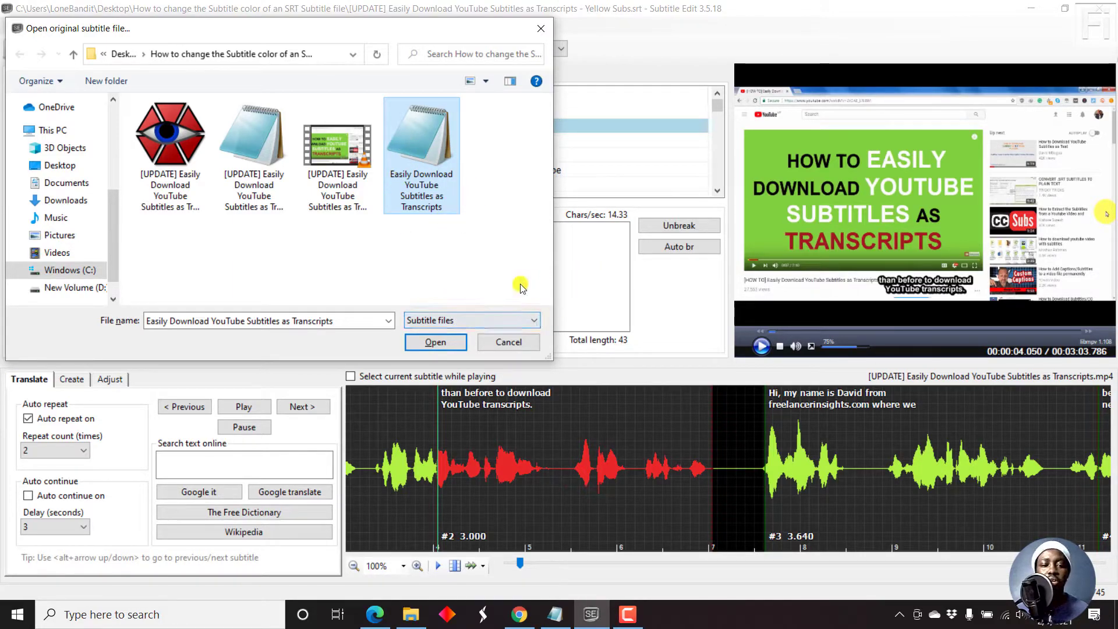
pyautogui.click(452, 343)
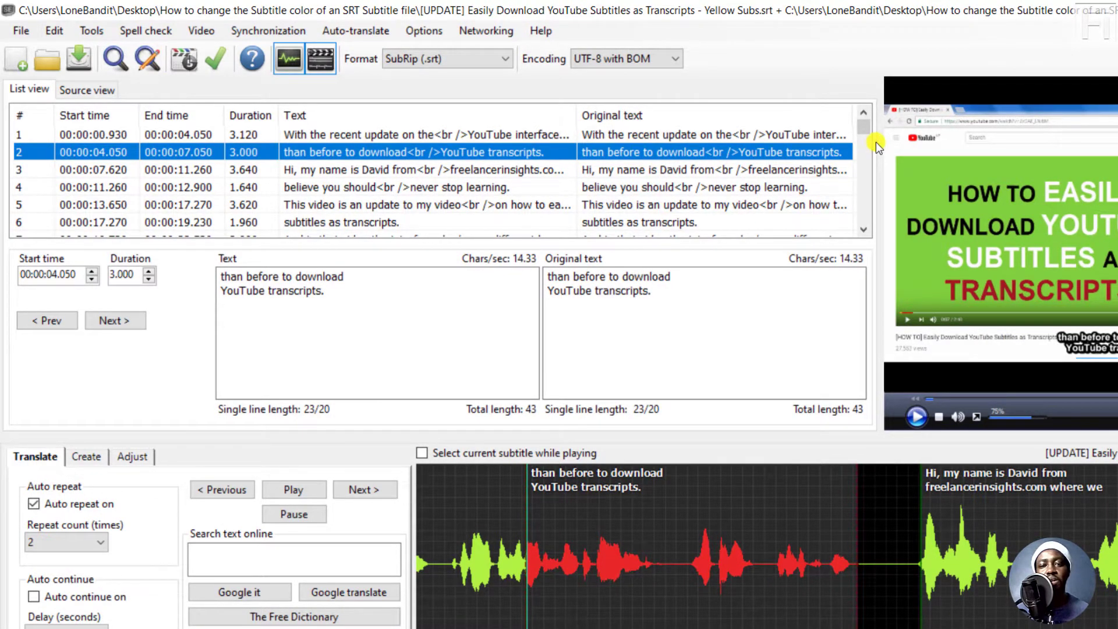
# Step: Drag the splitter right to widen the list, then review lines 1 and 2 side by side
pyautogui.moveTo(881, 140); pyautogui.dragTo(1079, 154)
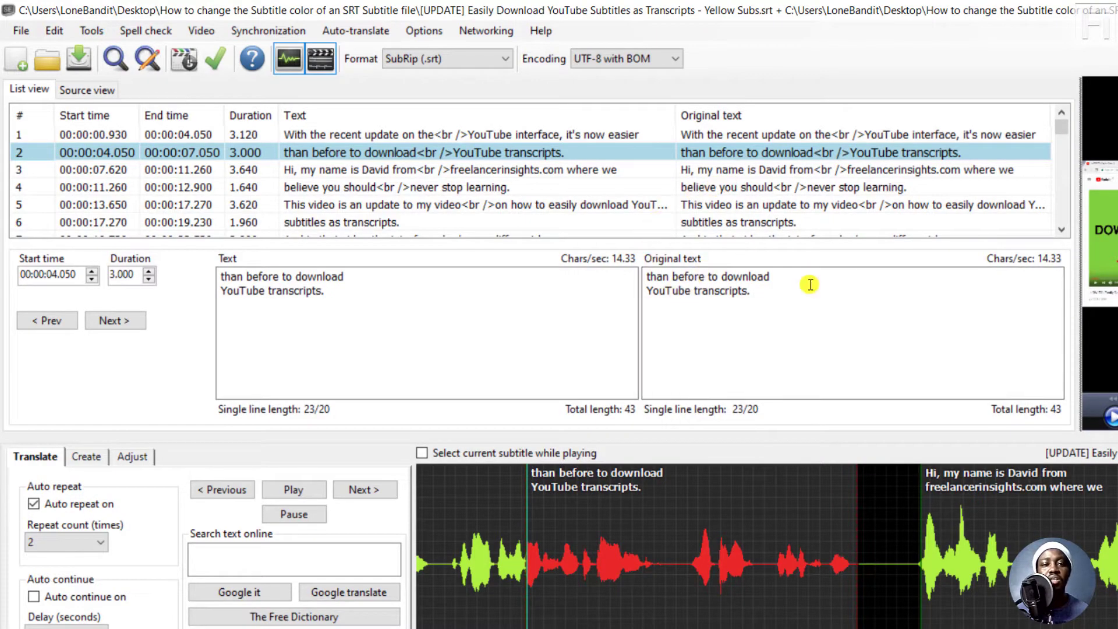
pyautogui.click(359, 135)
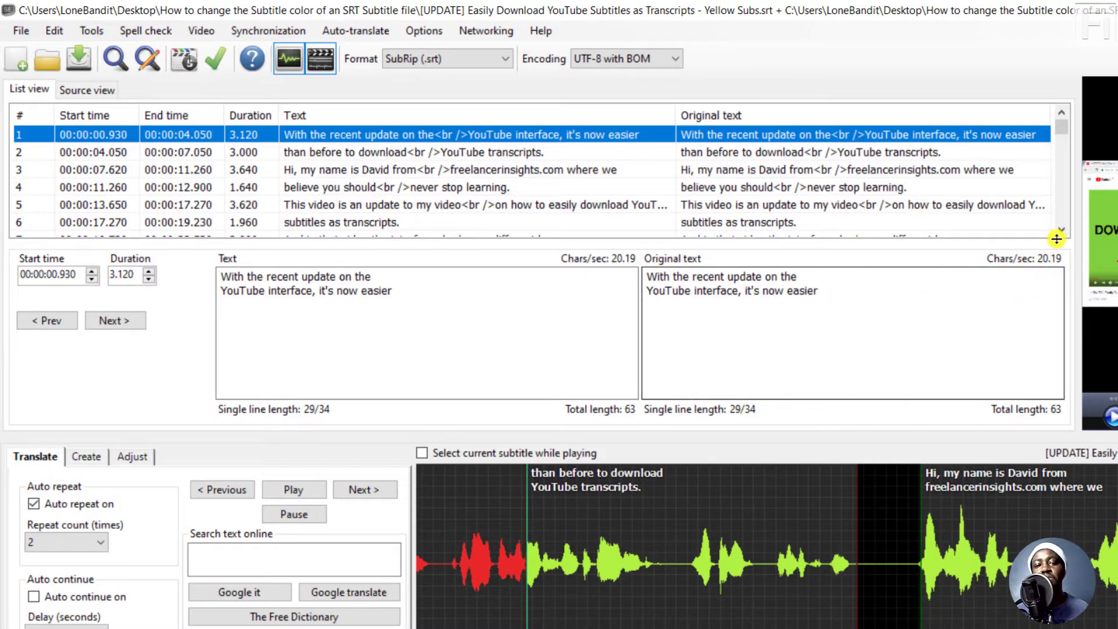
pyautogui.click(500, 153)
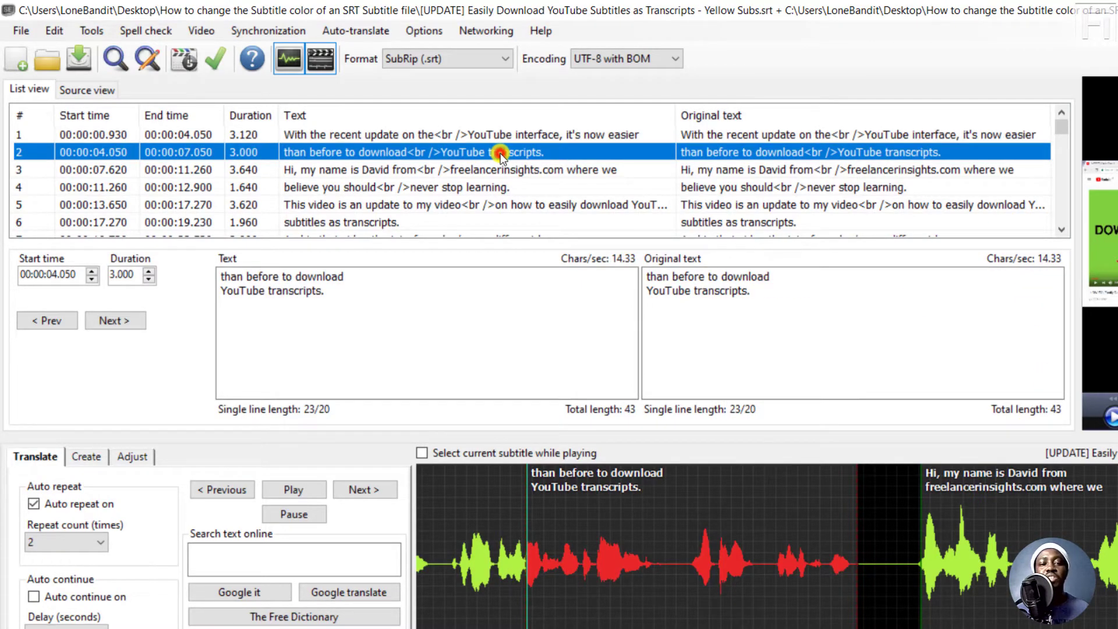
pyautogui.click(331, 276)
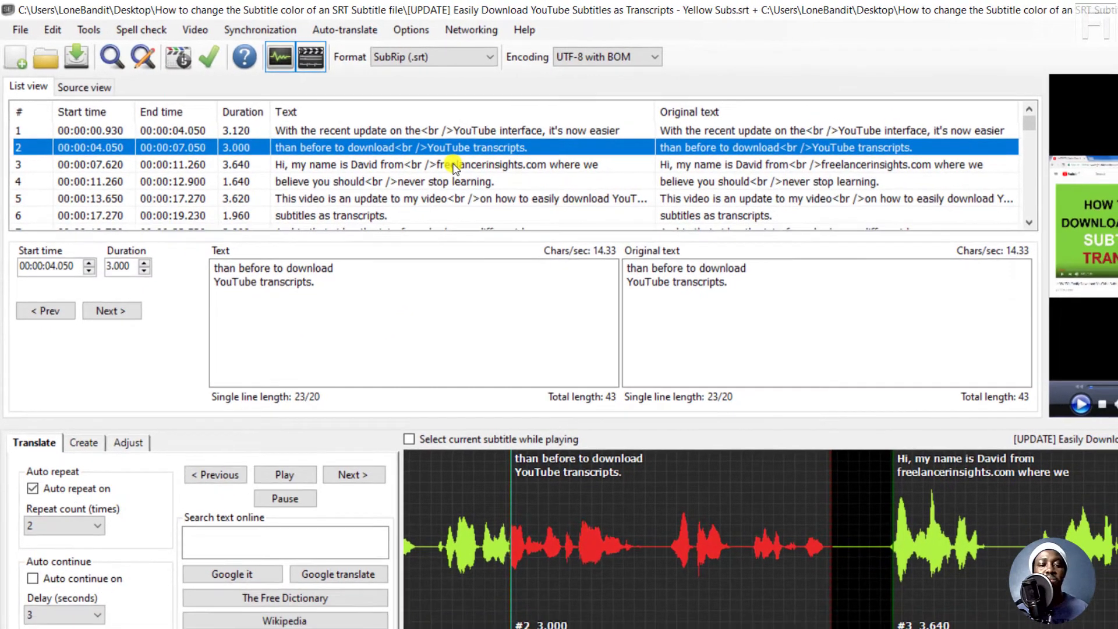
pyautogui.click(468, 169)
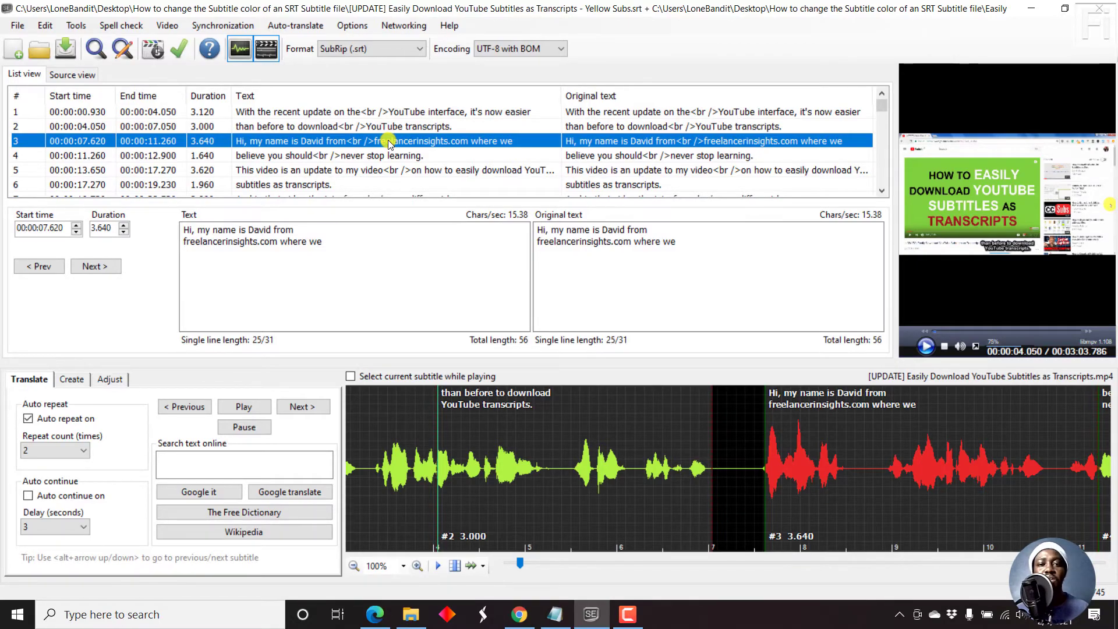
pyautogui.click(388, 156)
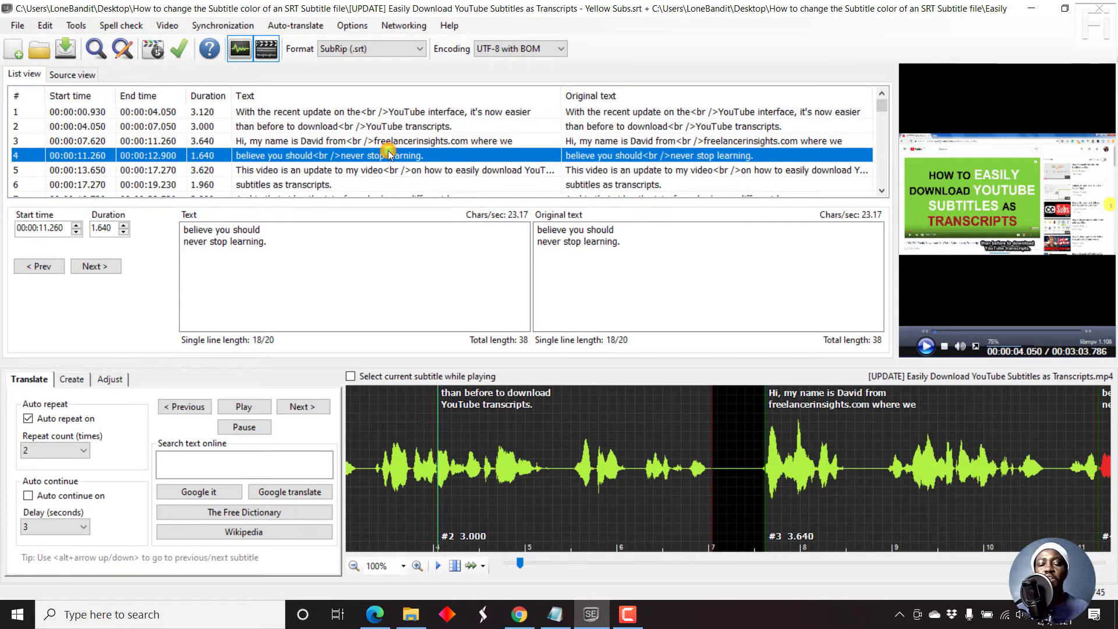